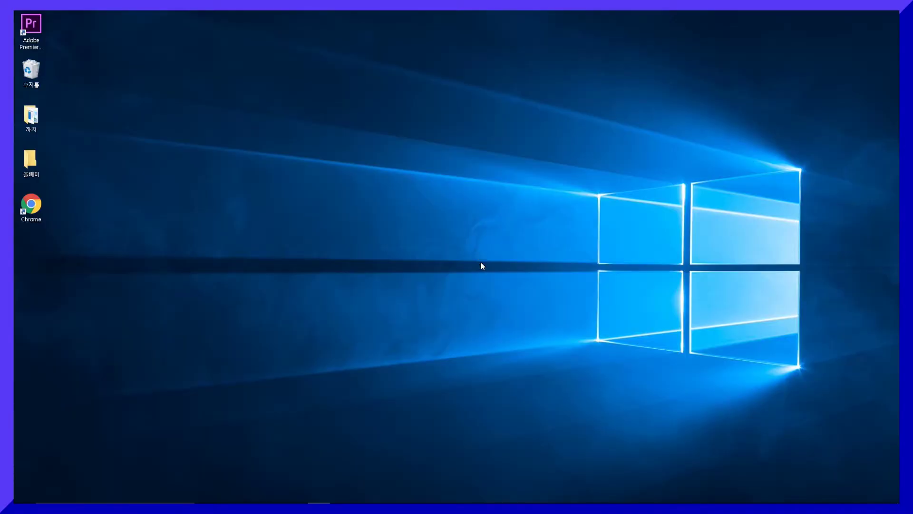
- Launch Adobe Premiere Pro and start a new project named 자막디자이너살펴보기20161219
click(31, 25)
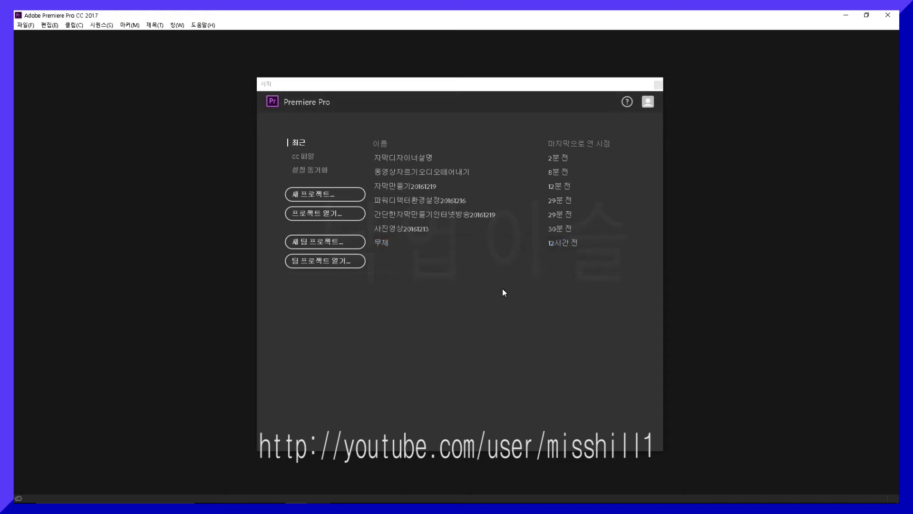
click(338, 195)
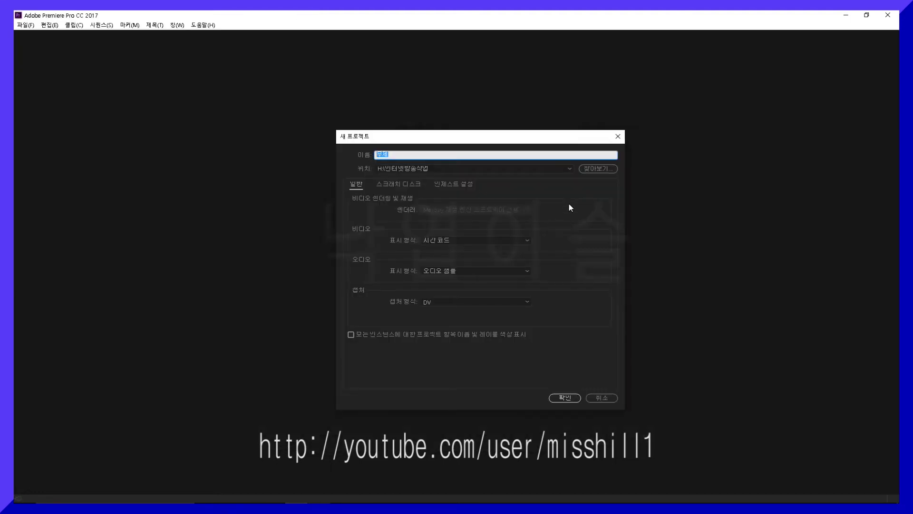
text(wkakr)
key(BackSpace)
key(BackSpace)
key(BackSpace)
key(BackSpace)
text(자막디자이너실습보기201612019)
- Set the project location to the 인터넷방송작업 folder on drive 1111 (H:) and create the project
click(606, 169)
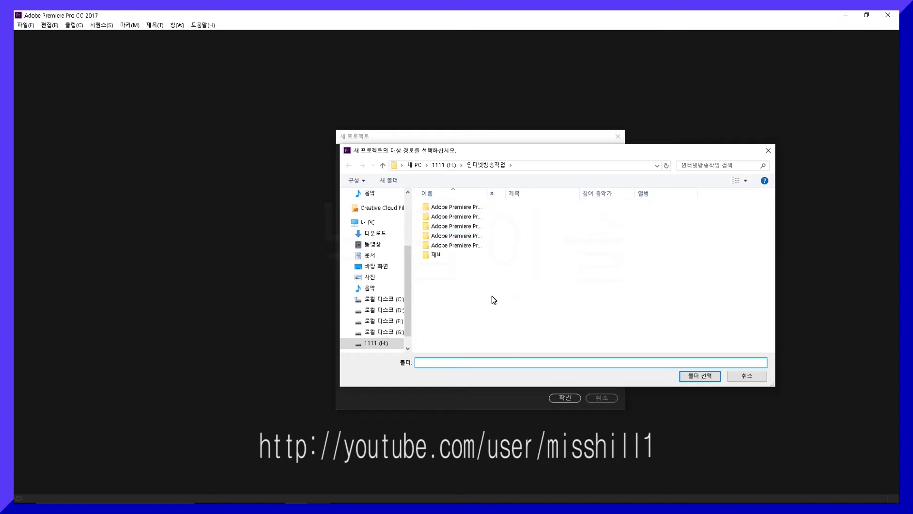
click(380, 344)
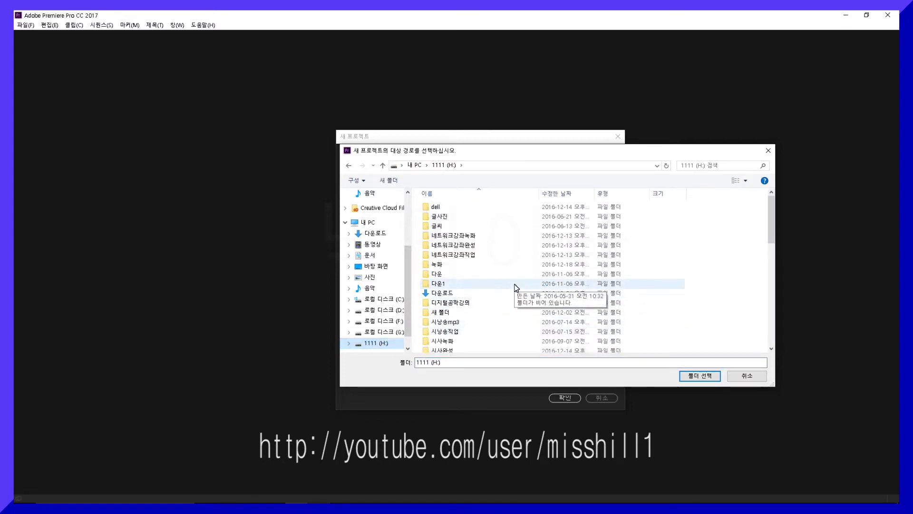
scroll(517, 288, down, 5)
scroll(516, 287, down, 3)
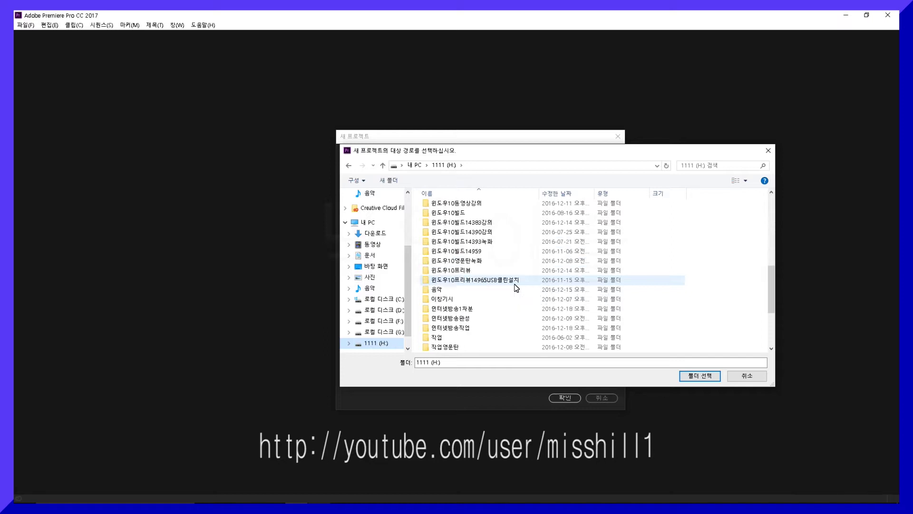
scroll(516, 288, down, 1)
scroll(516, 288, up, 1)
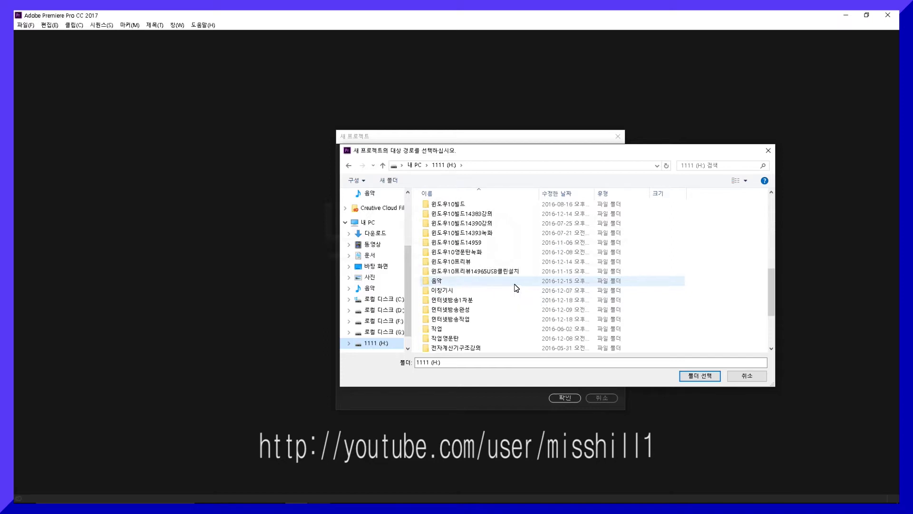
double_click(454, 320)
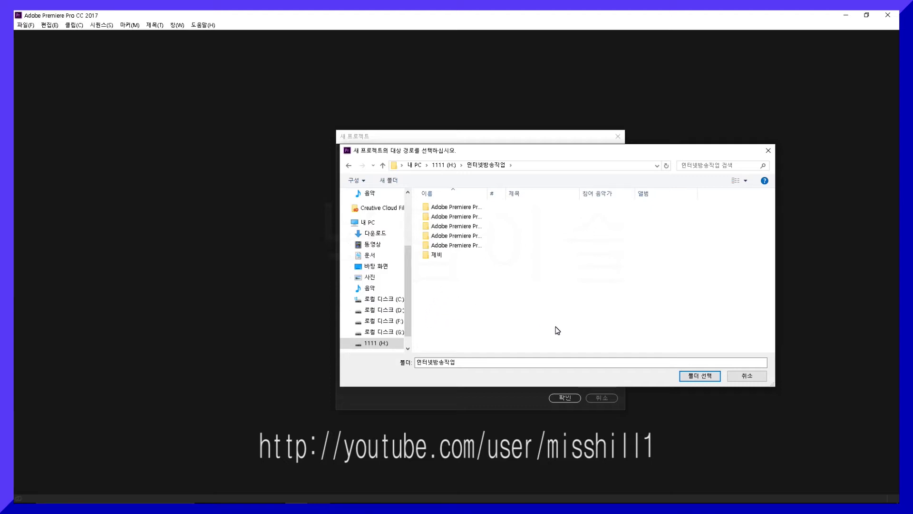
click(699, 377)
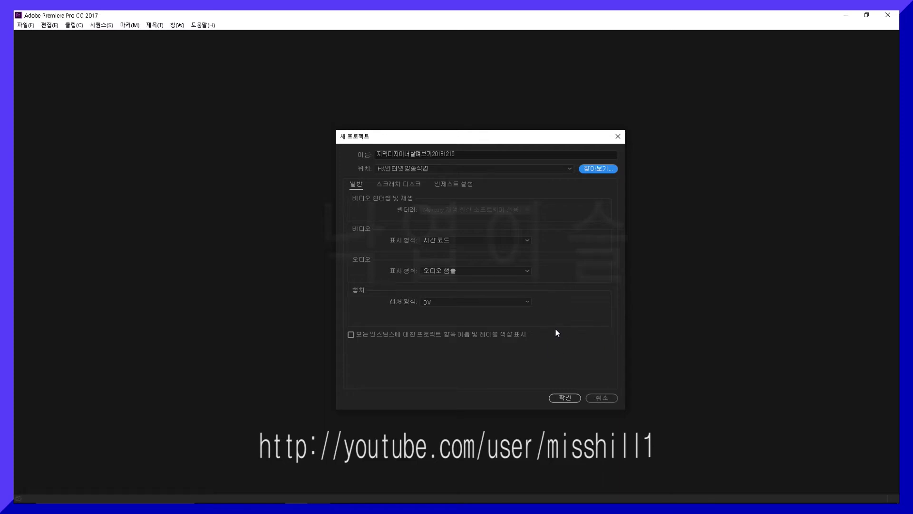
click(561, 397)
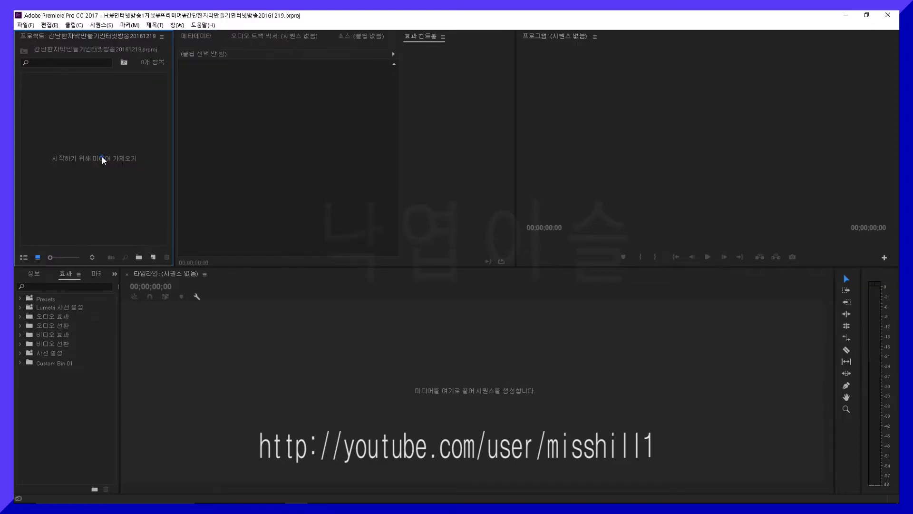
- Import 현충원정문2.mp4 from the 촬영영상\현충원촬영20140514 folder on drive D: into the project
double_click(102, 159)
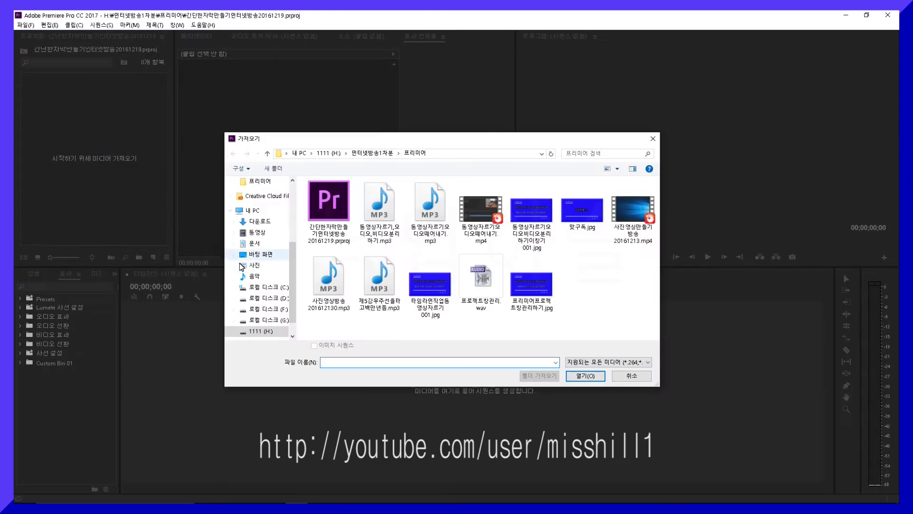
click(261, 298)
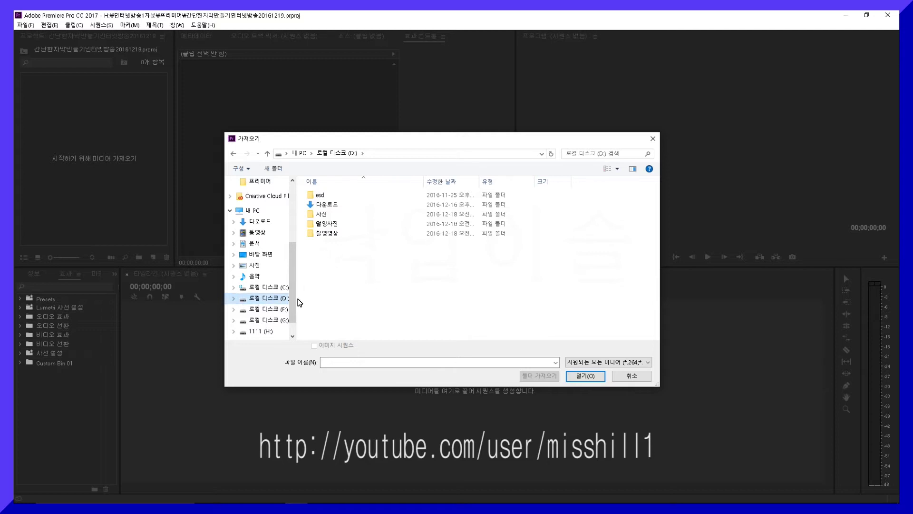
double_click(318, 235)
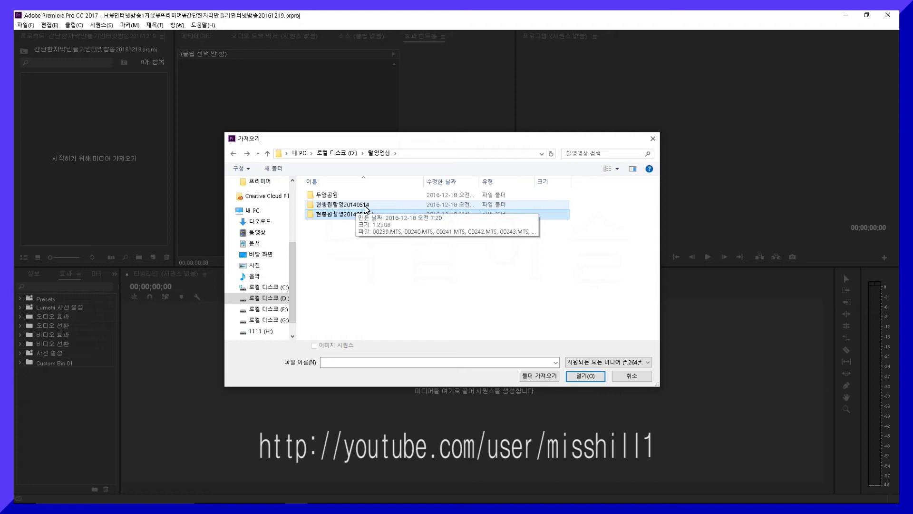
double_click(366, 205)
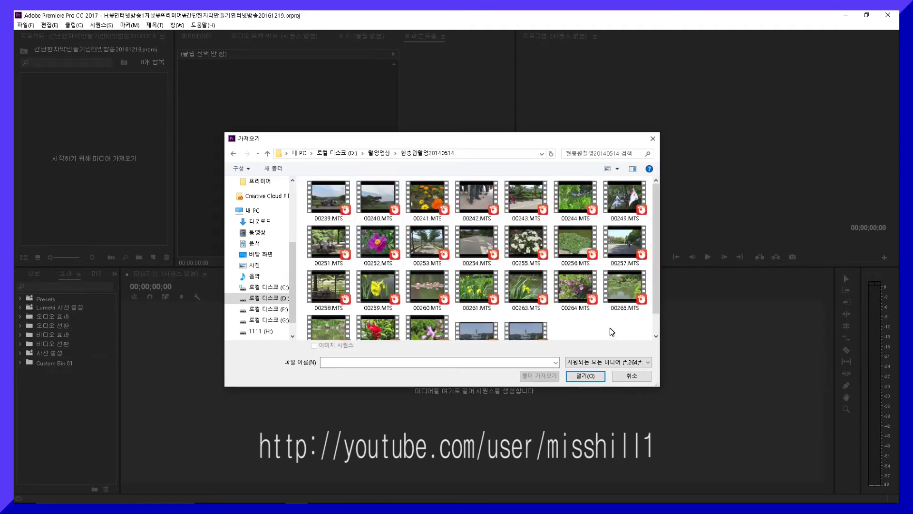
scroll(612, 331, down, 1)
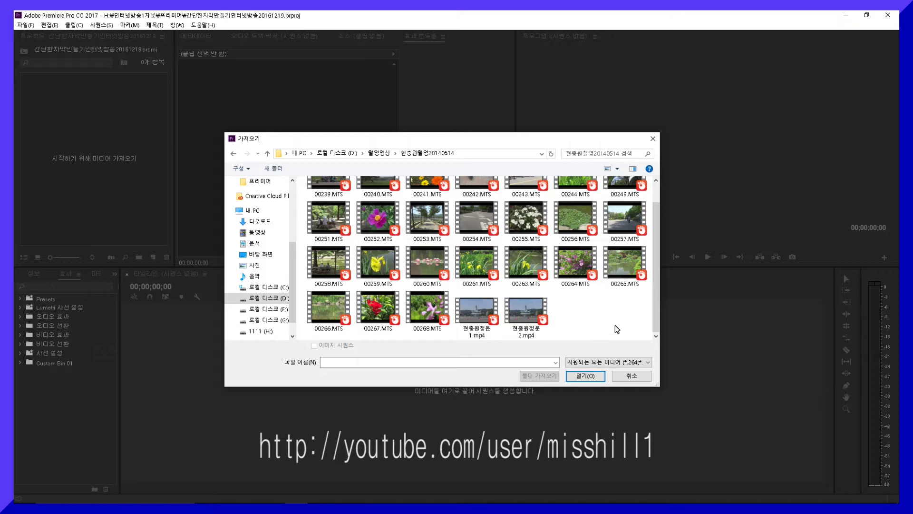
click(545, 323)
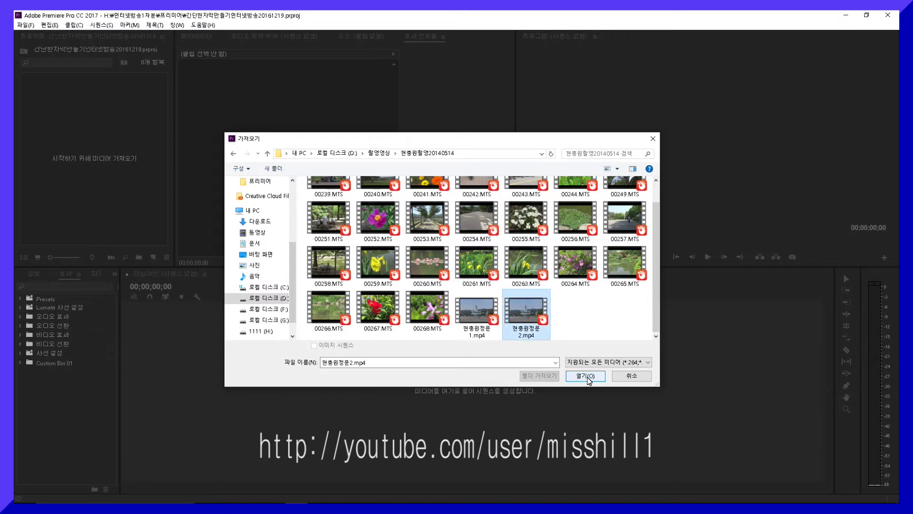
click(583, 377)
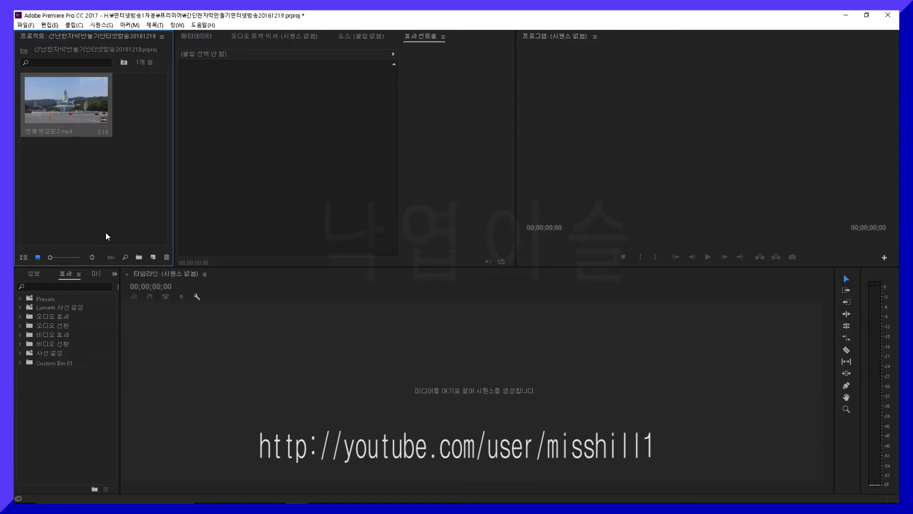
- Create a sequence from the imported clip and rename it 간단한자막만들기인터넷방송20161219 in the project's list view
drag(125, 284, 158, 407)
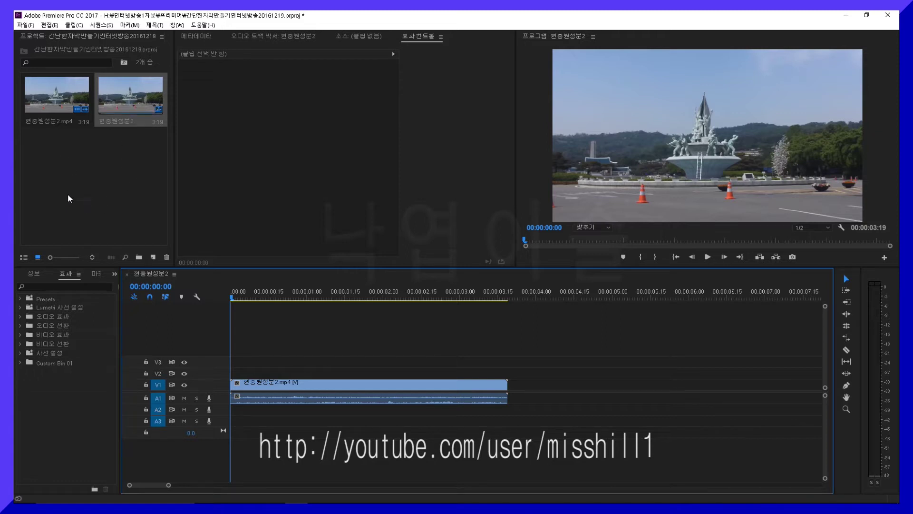
click(23, 256)
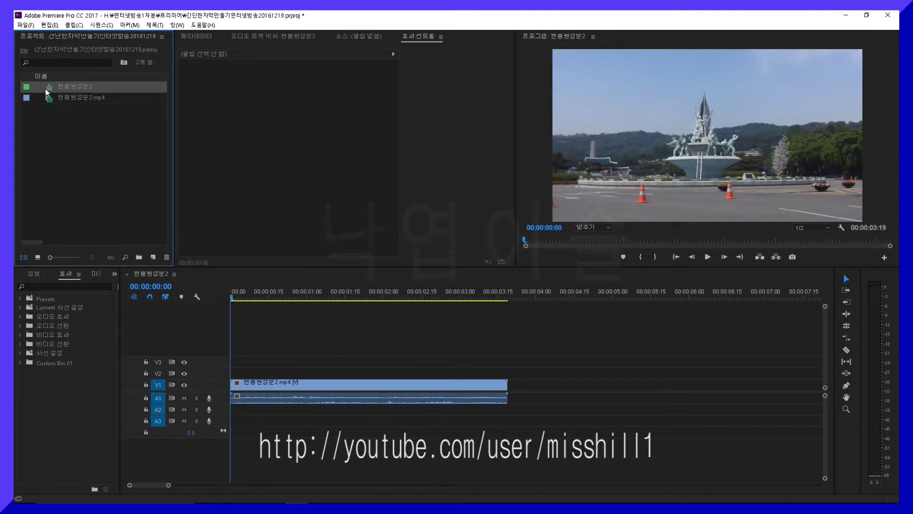
click(76, 87)
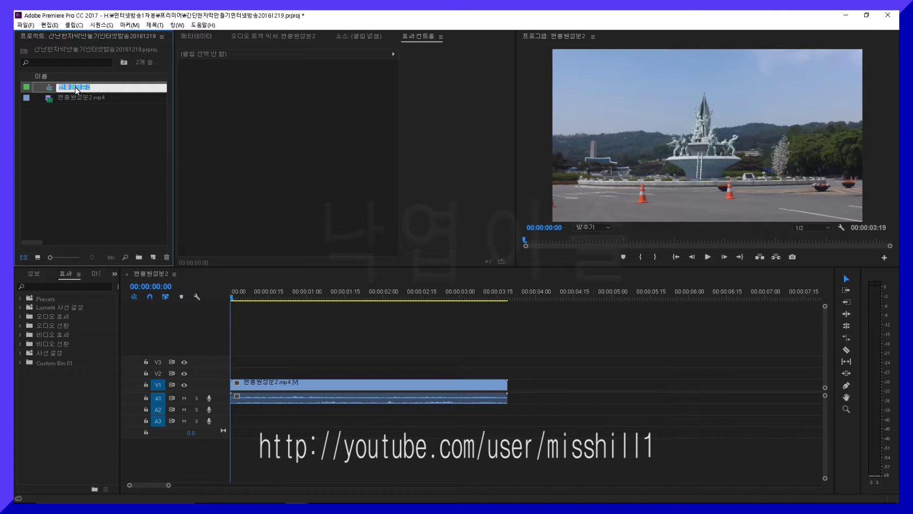
right_click(75, 87)
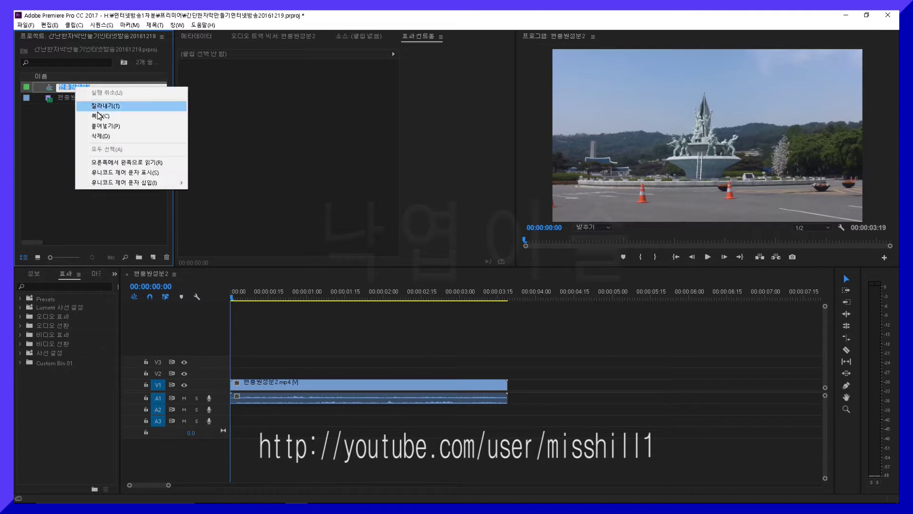
click(107, 126)
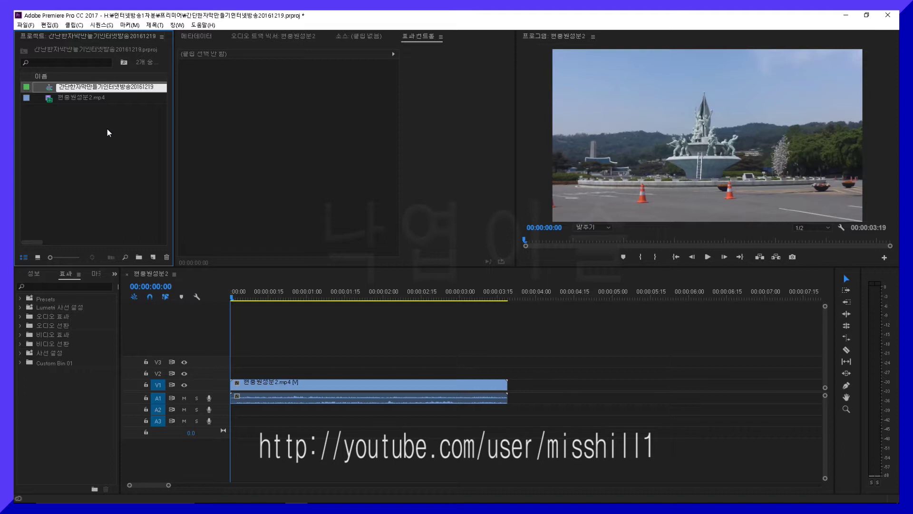
click(84, 150)
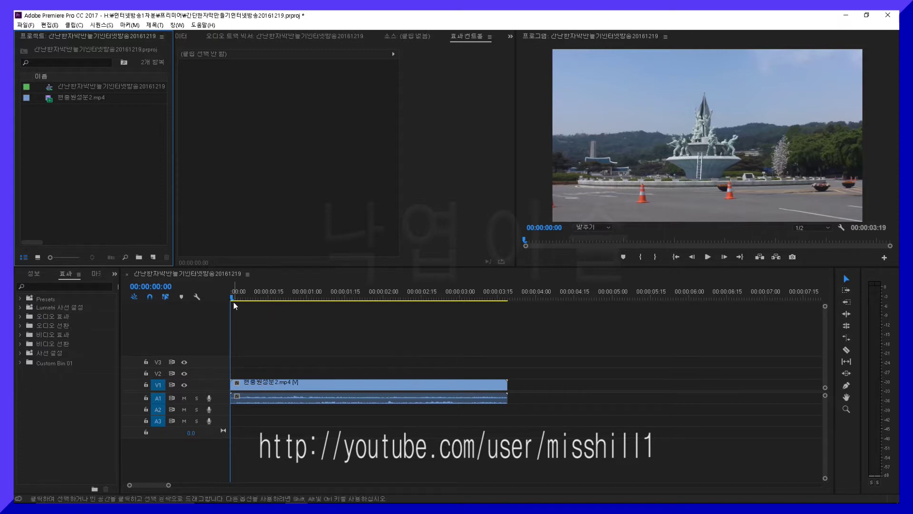
- Shift the V1 clip with its audio to start at 00:00:00:06, and return the playhead to 00:00:00:01
drag(232, 299, 249, 298)
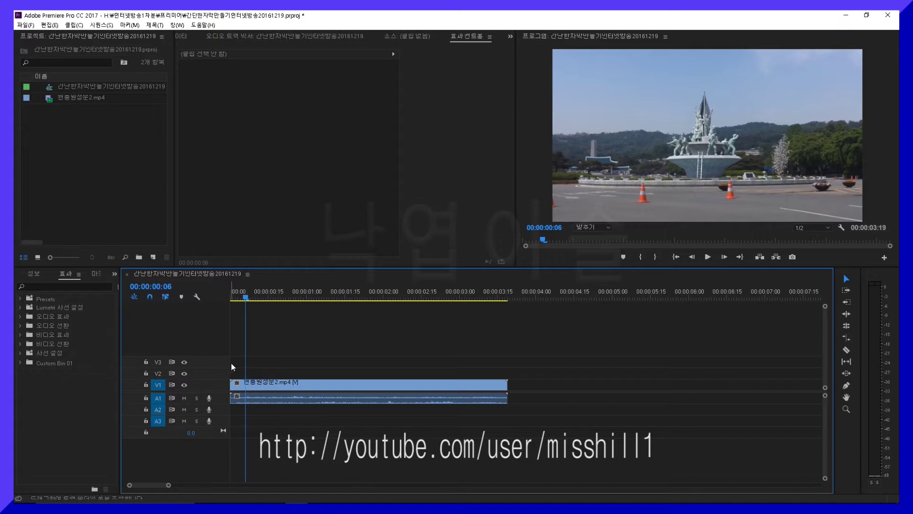
click(258, 386)
drag(258, 385, 272, 384)
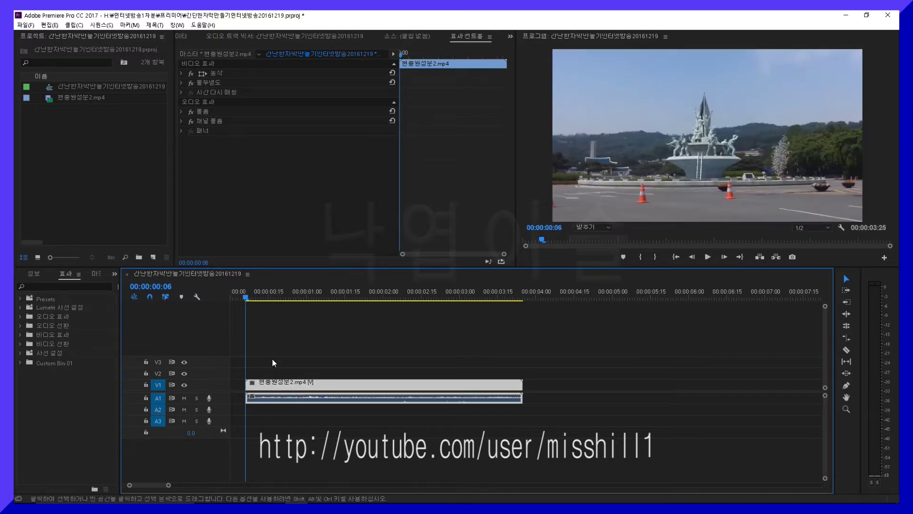
drag(246, 298, 232, 304)
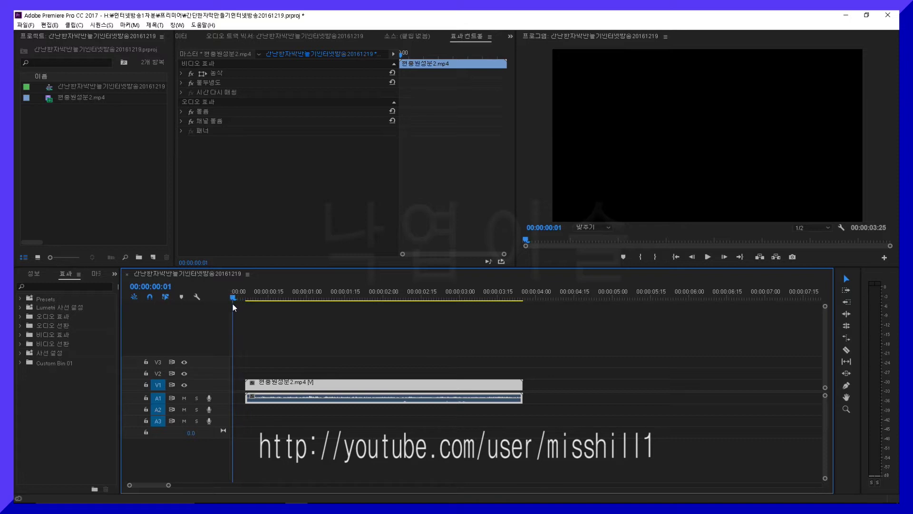
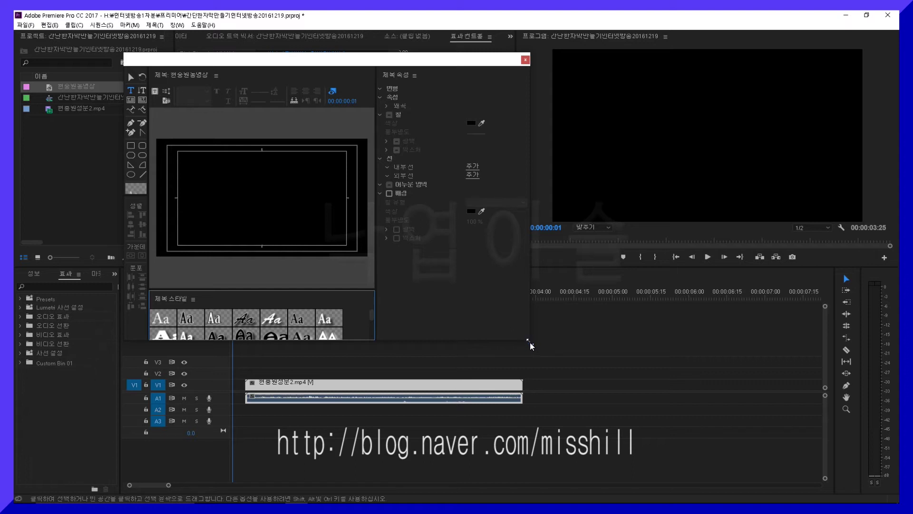
- Enlarge and reposition the title designer window, and widen its canvas area against the title properties
drag(531, 346, 532, 345)
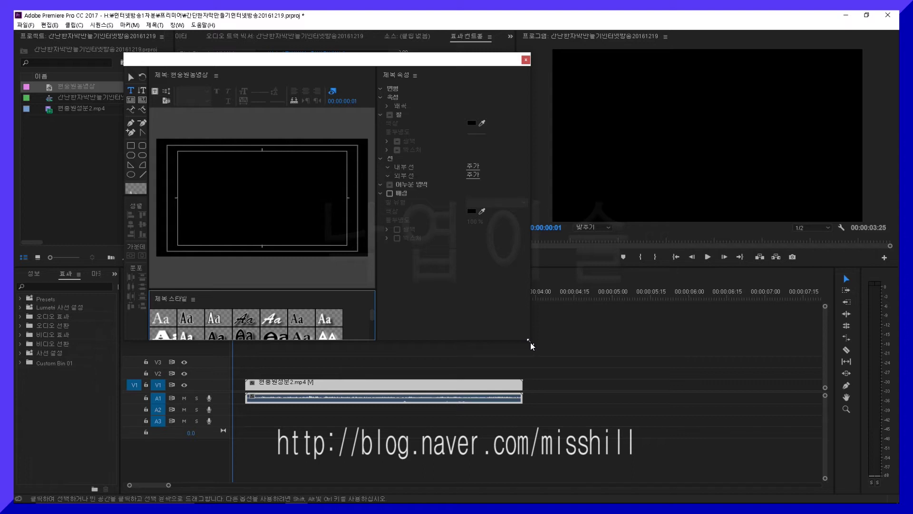
drag(532, 346, 802, 481)
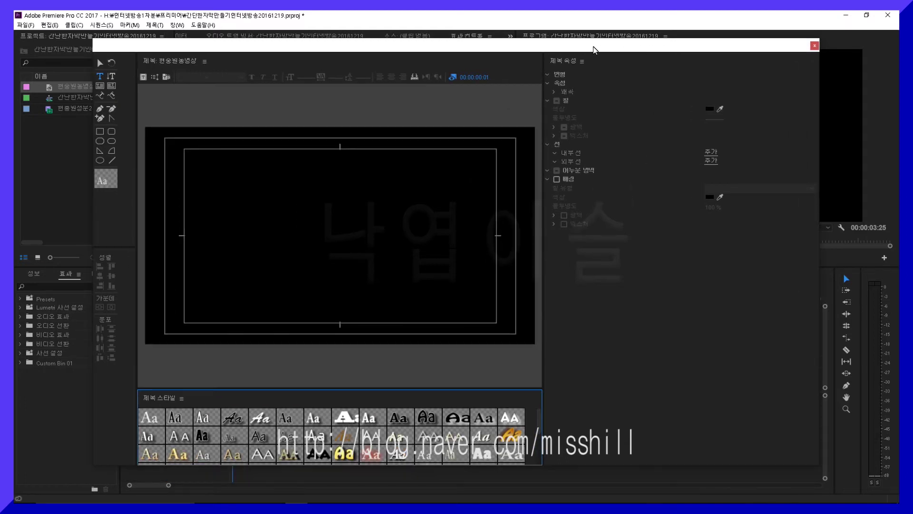
drag(542, 46, 535, 44)
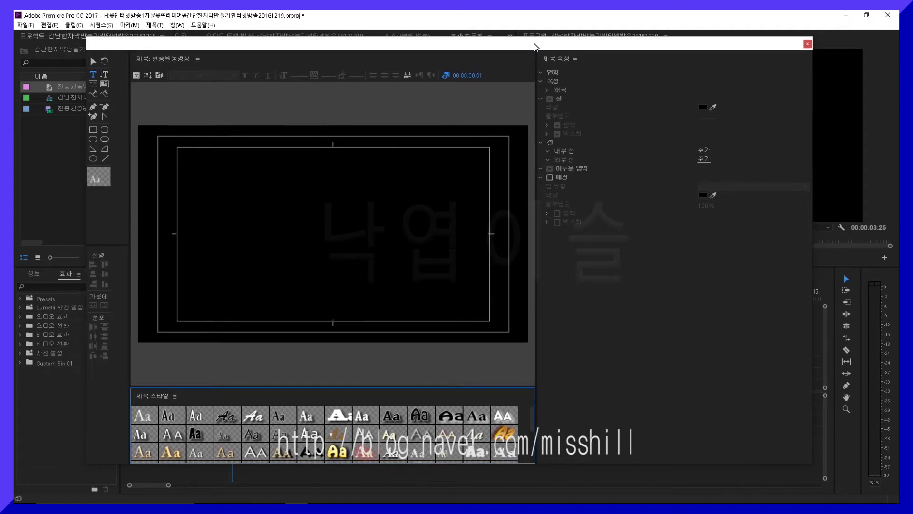
drag(537, 270, 539, 270)
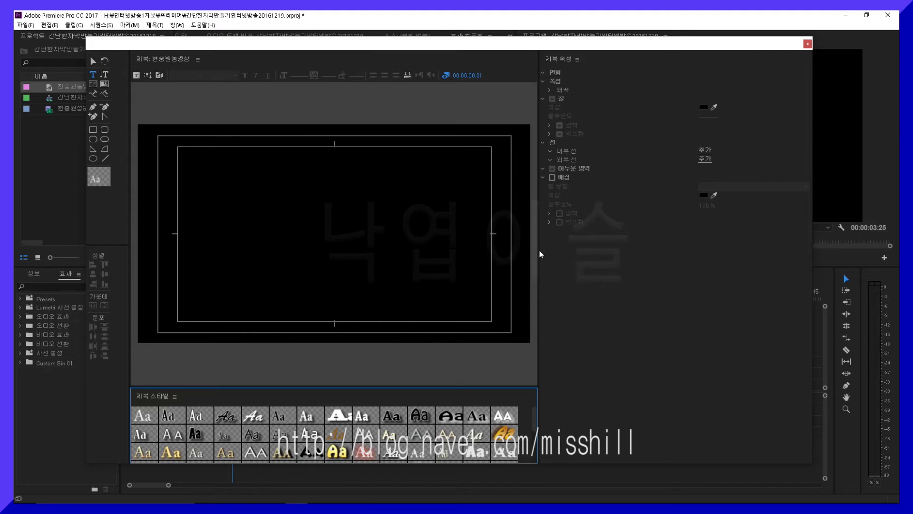
drag(539, 251, 621, 234)
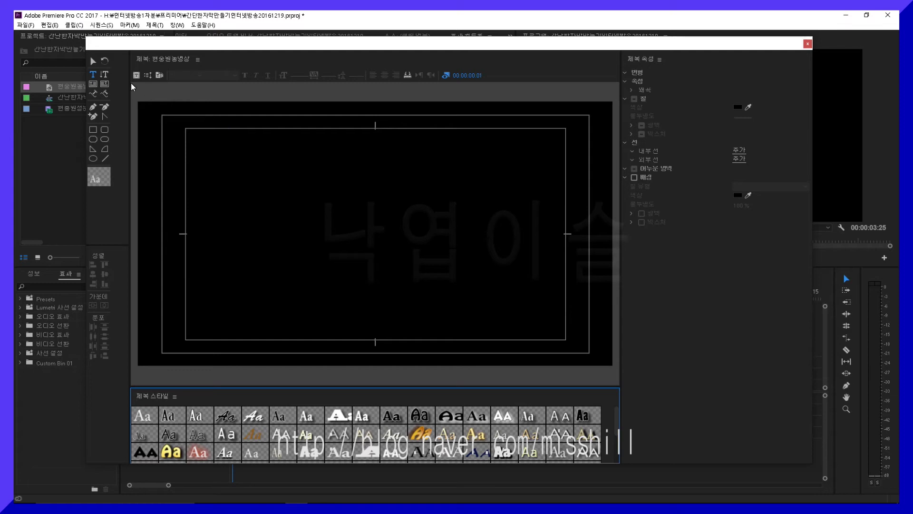
- Try the title designer's Selection and Type tools, and switch the background video display off and on again
click(94, 62)
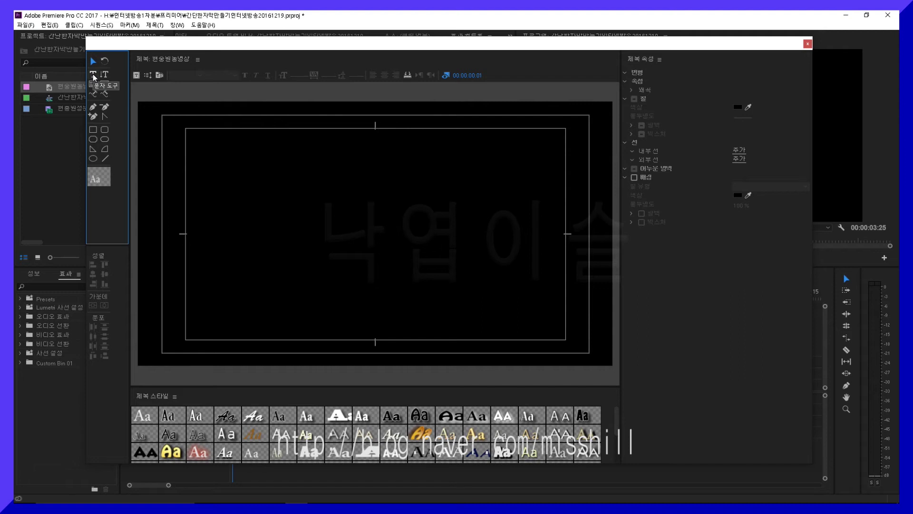
click(94, 76)
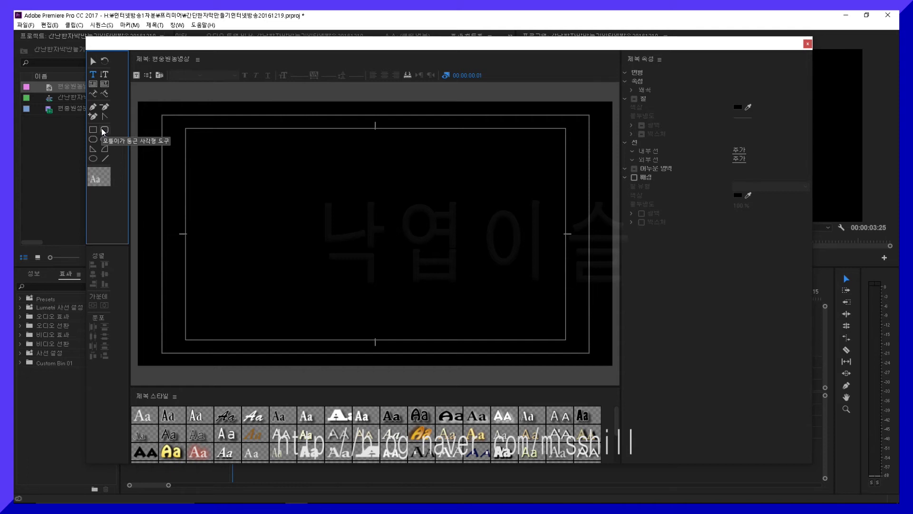
click(104, 132)
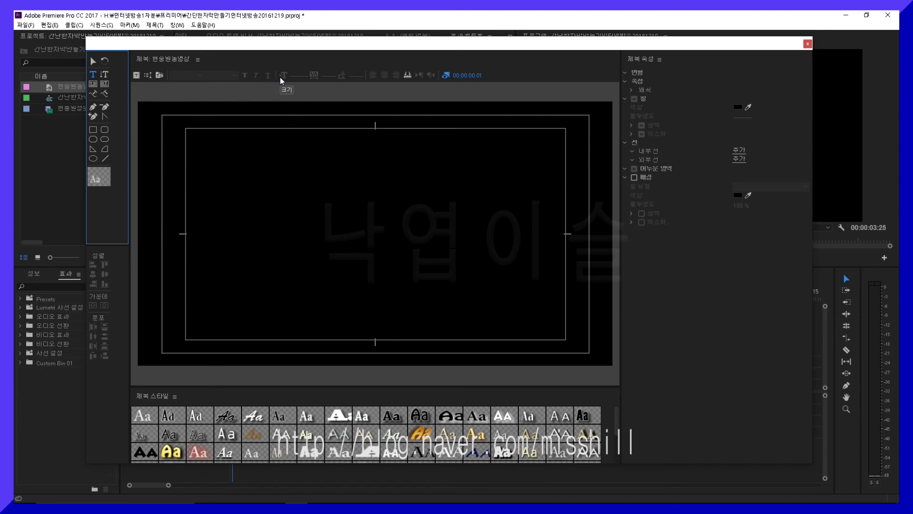
click(446, 76)
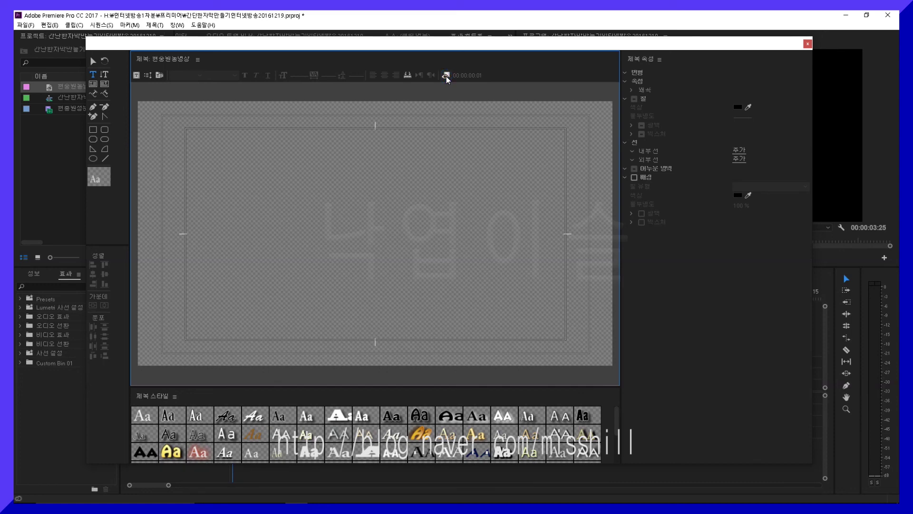
click(446, 76)
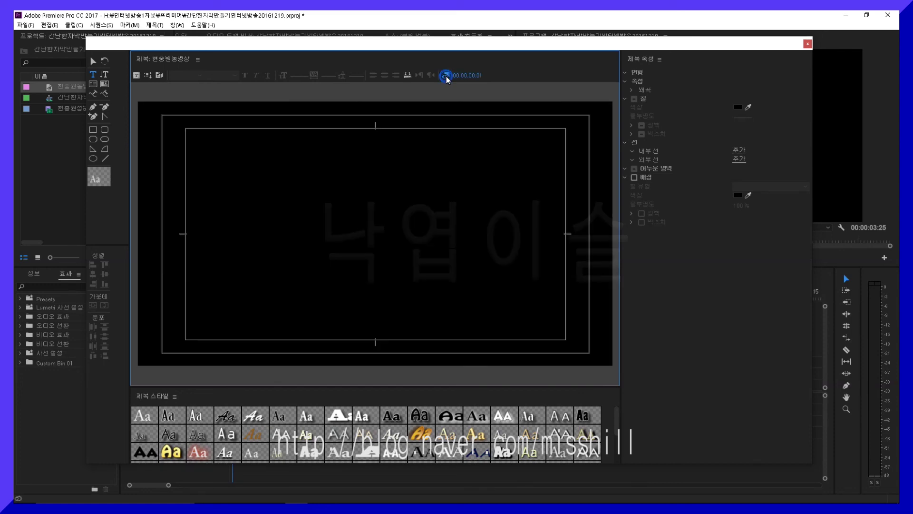